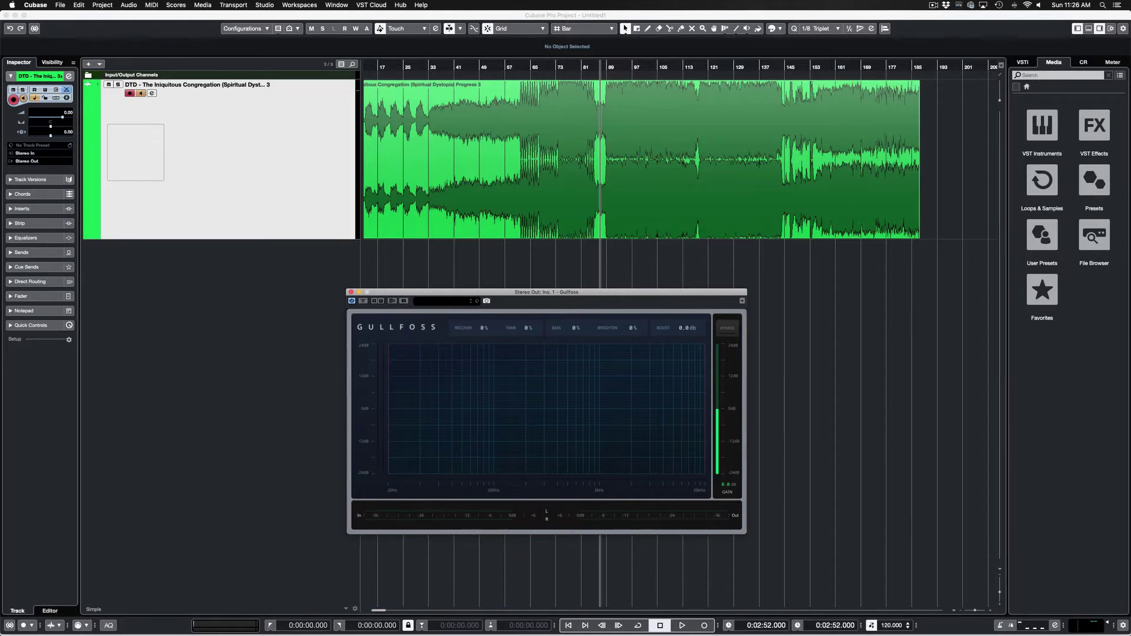
key(space)
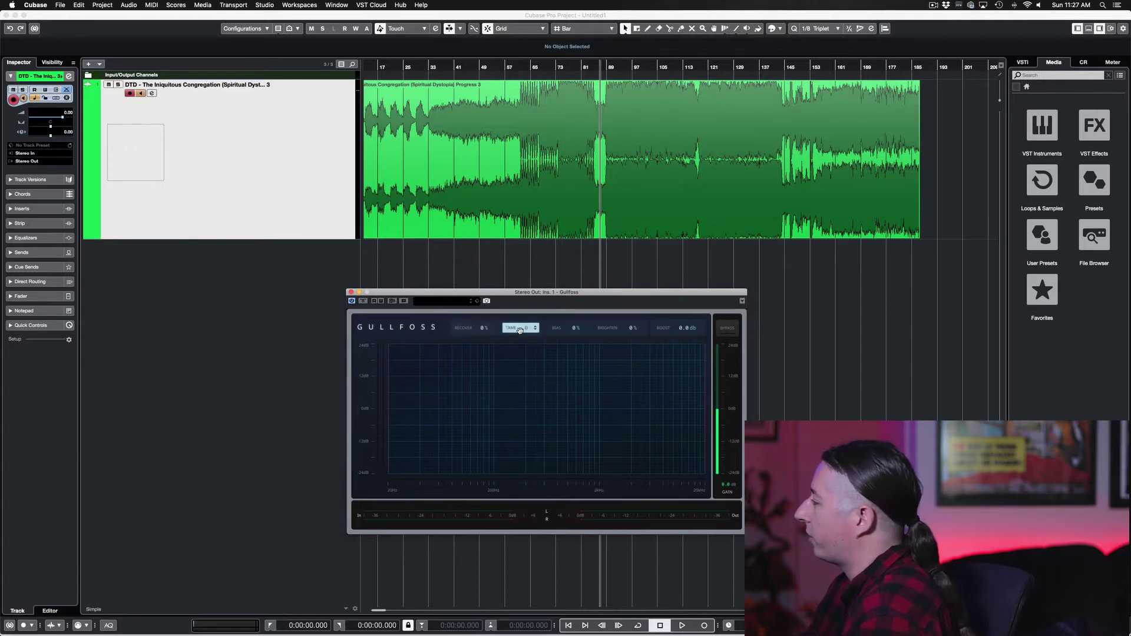
Step: During playback, raise Gullfoss's Tame to 31% and set Recover to 30%
key(space)
drag(526, 328, 527, 300)
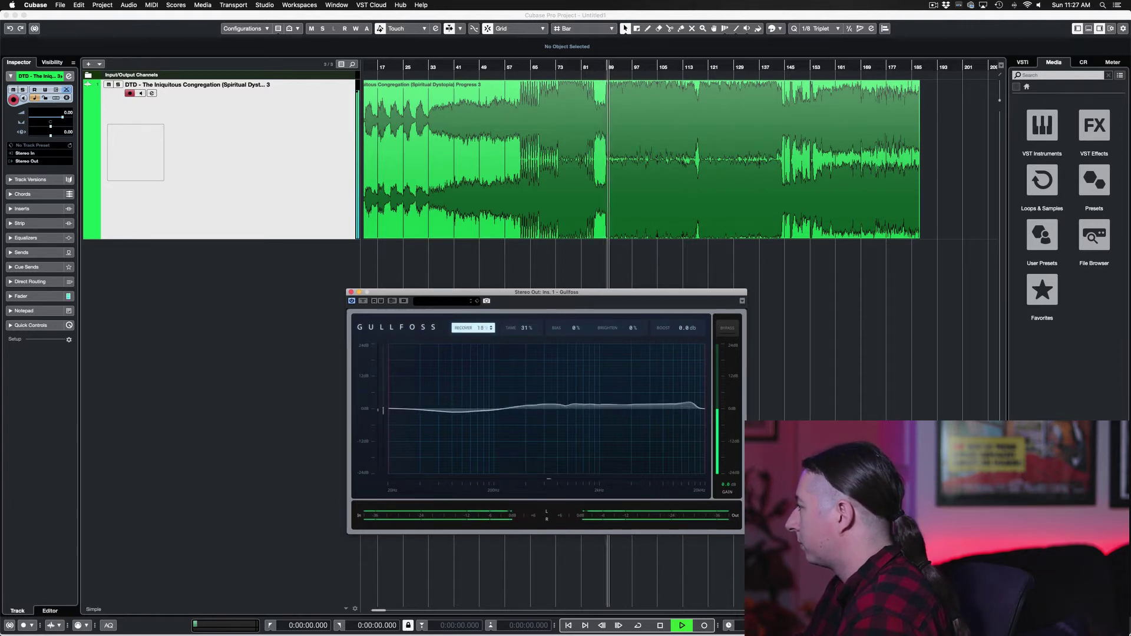
scroll(473, 327, up, 3)
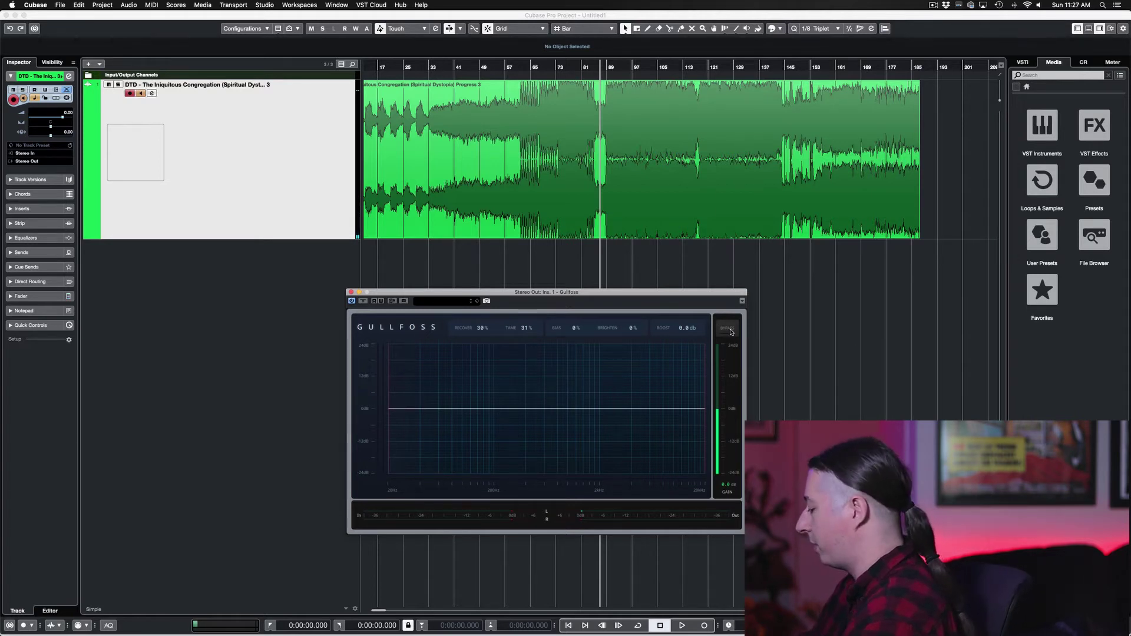
key(space)
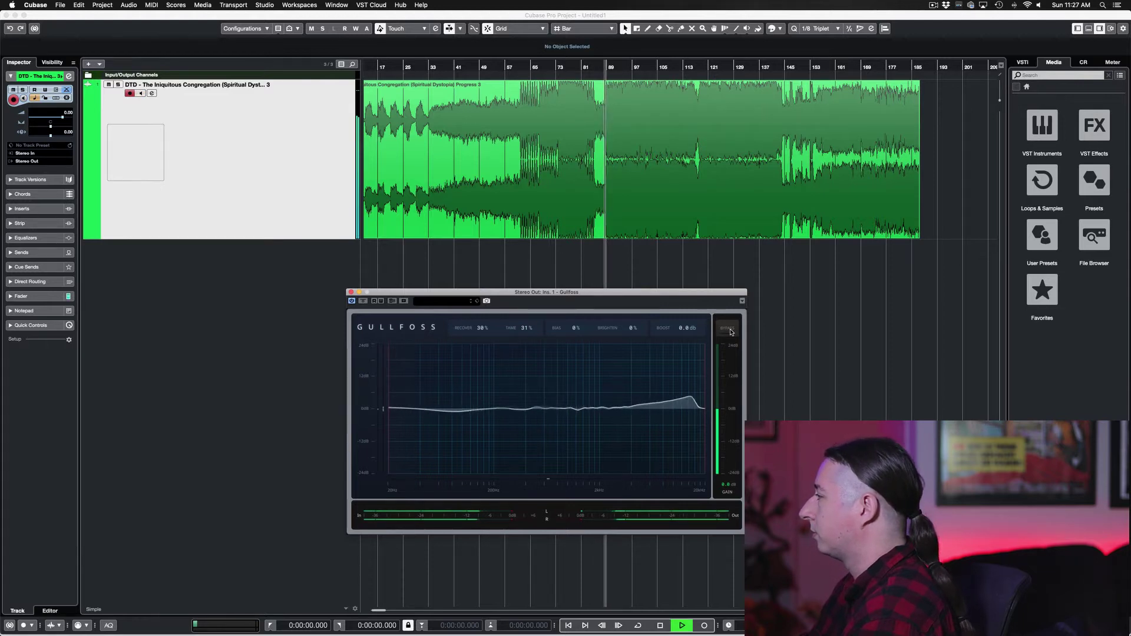
click(730, 332)
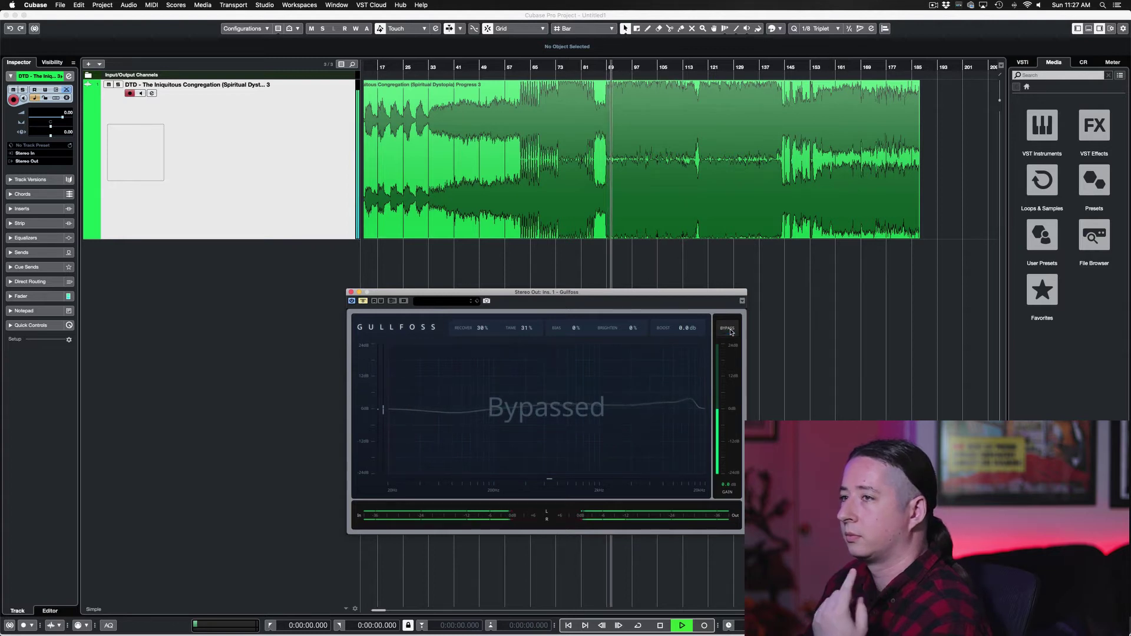
click(731, 332)
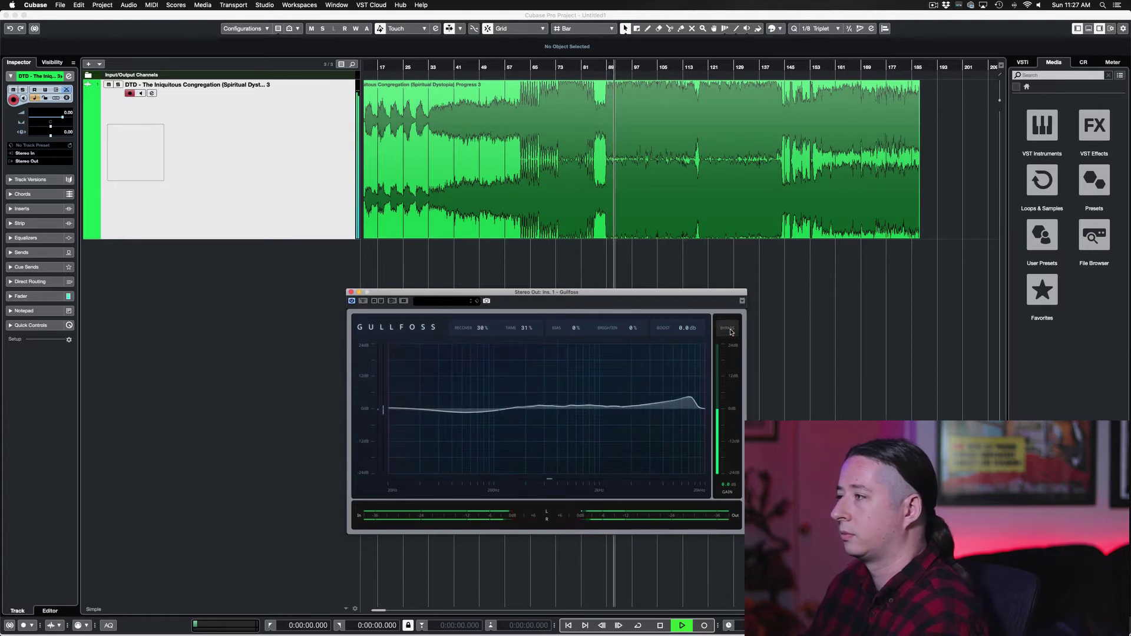
key(space)
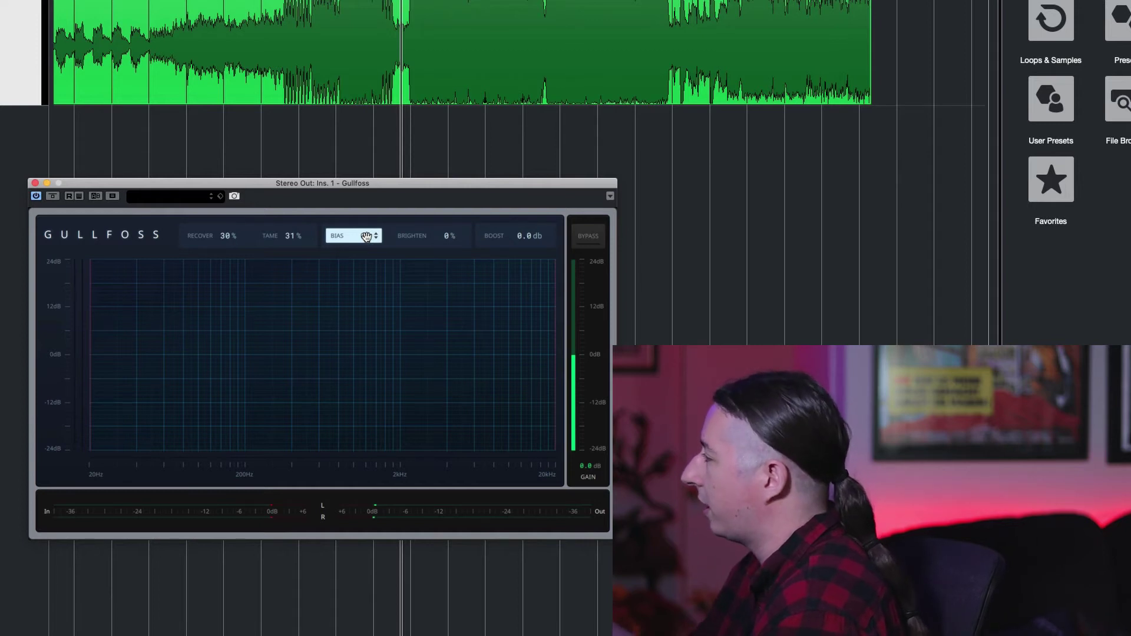
Step: Lower Gullfoss's Bias to -10% while auditioning the song
key(space)
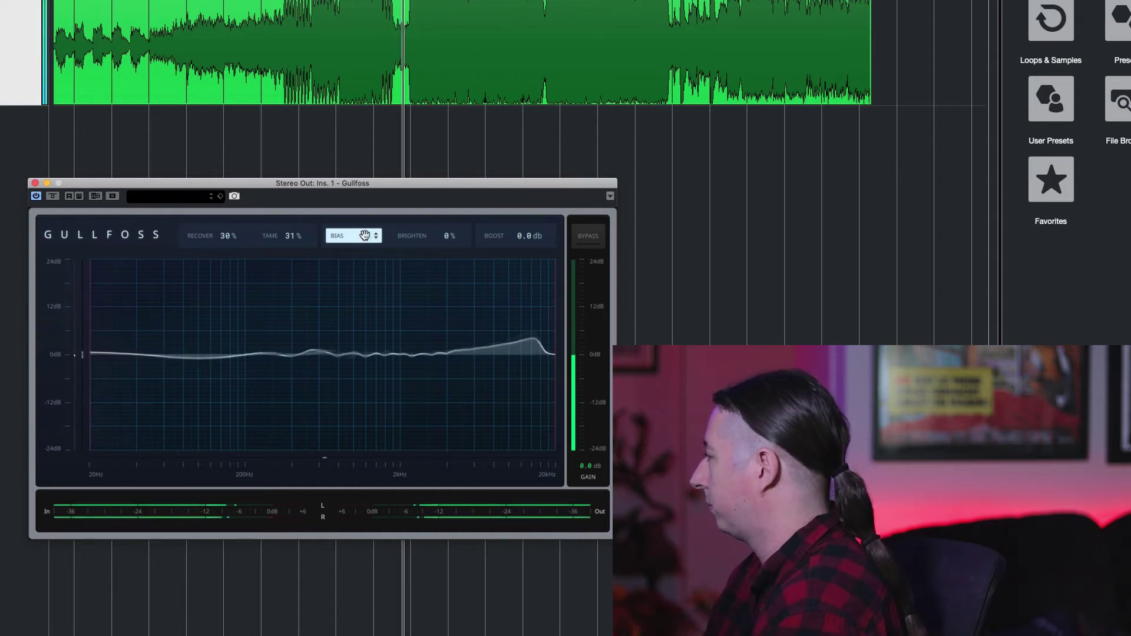
mouse_move(368, 242)
mouse_down()
mouse_move(368, 318)
mouse_move(367, 204)
mouse_move(367, 278)
mouse_move(360, 236)
mouse_up()
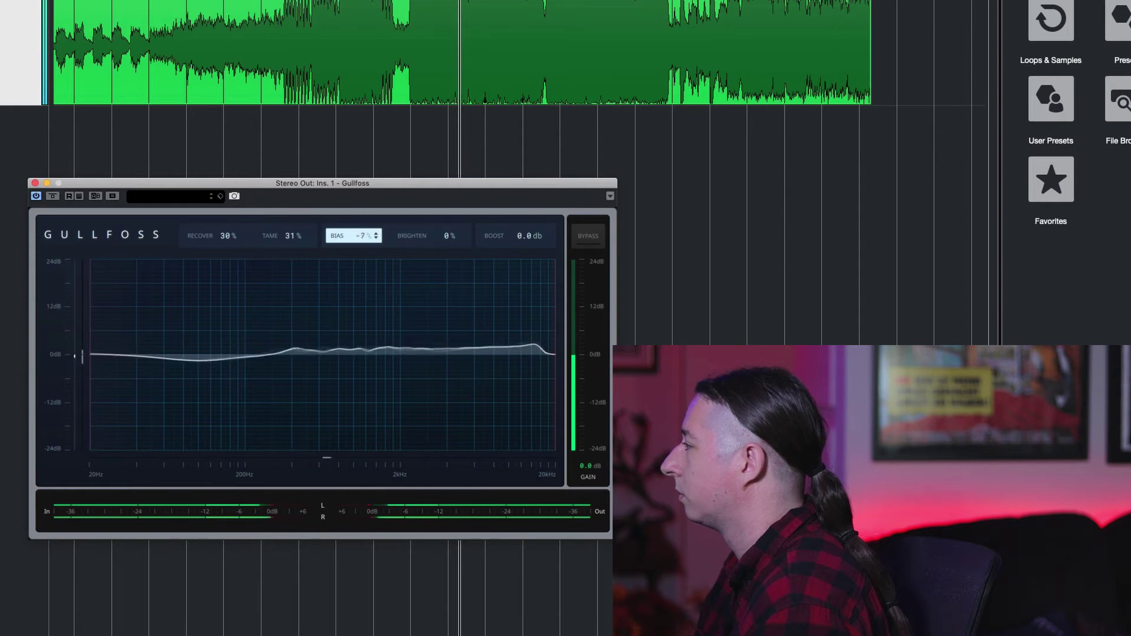
key(space)
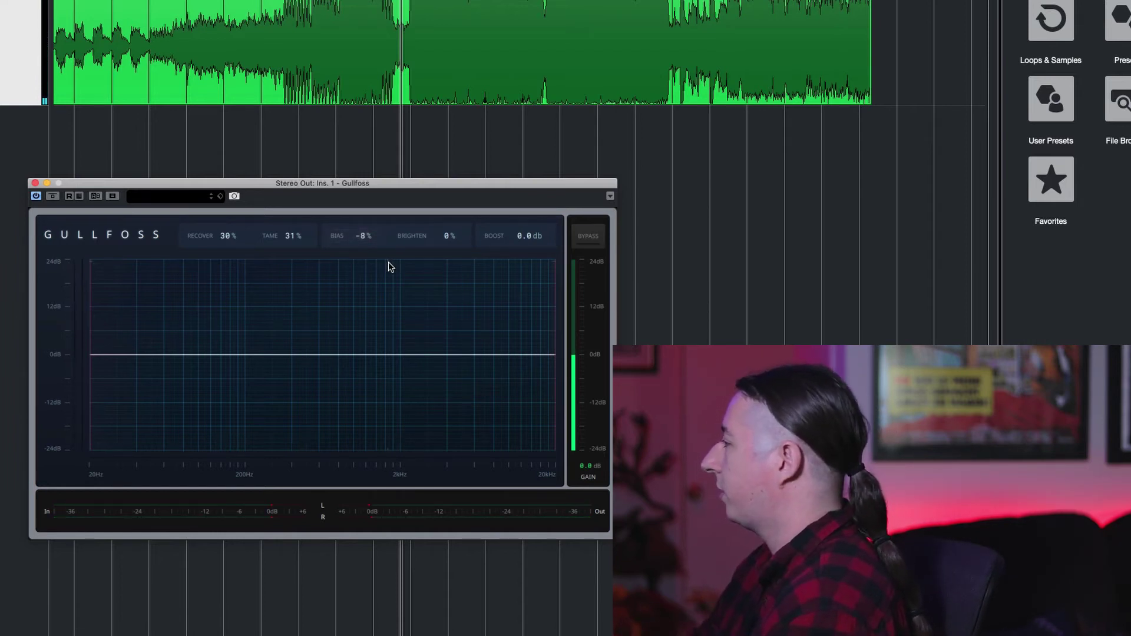
drag(372, 245, 366, 238)
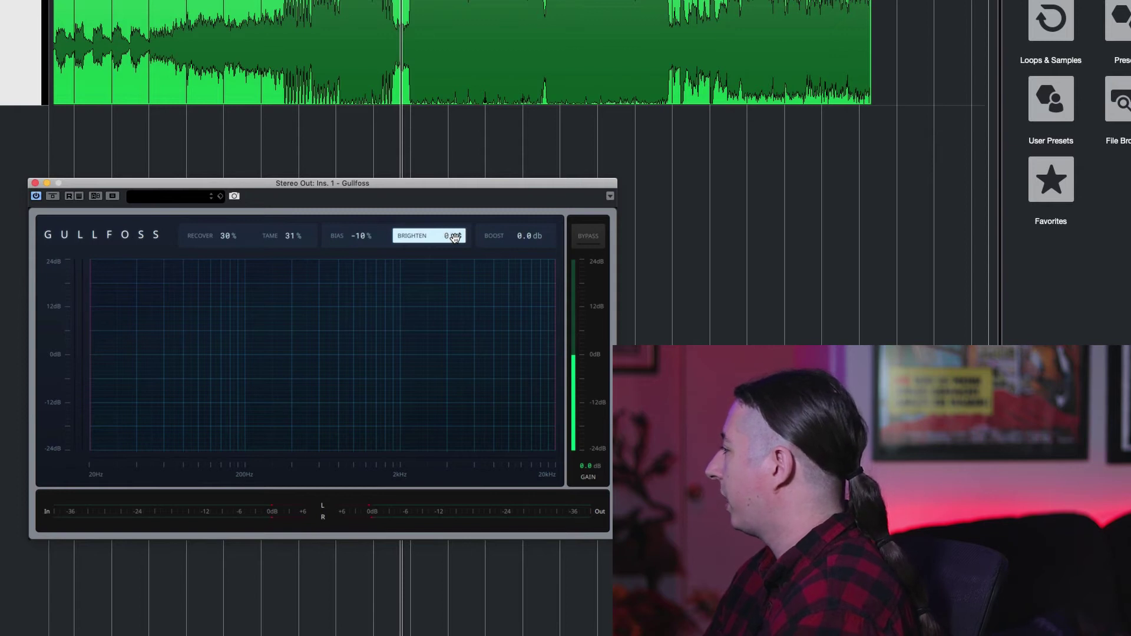
Step: With the song playing, enter 9 in Gullfoss's Brighten field
key(space)
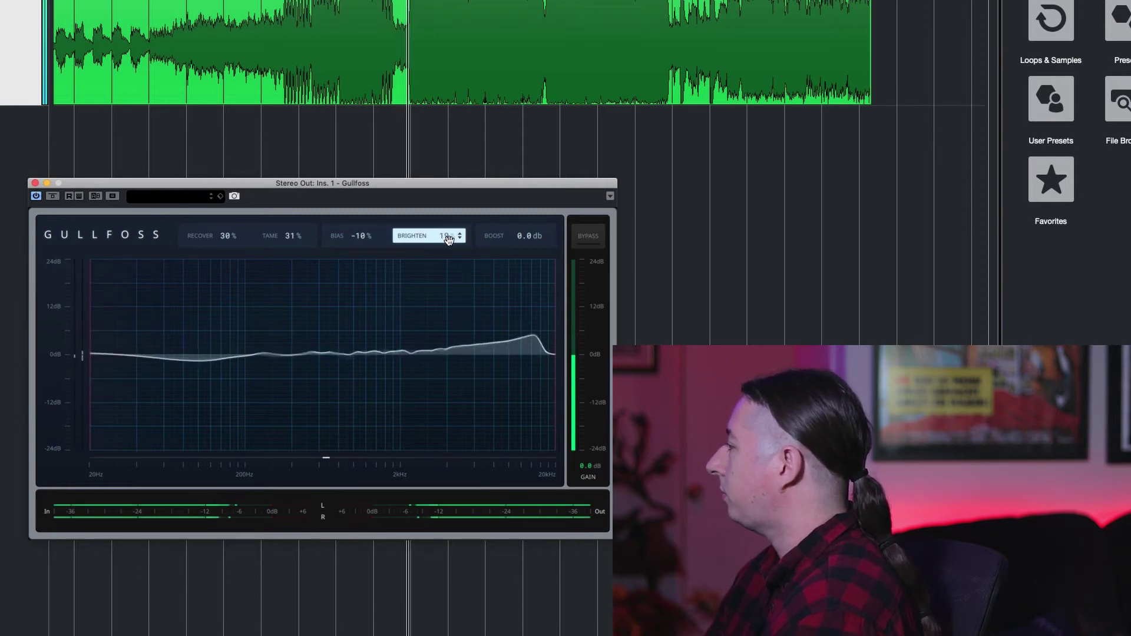
text(0)
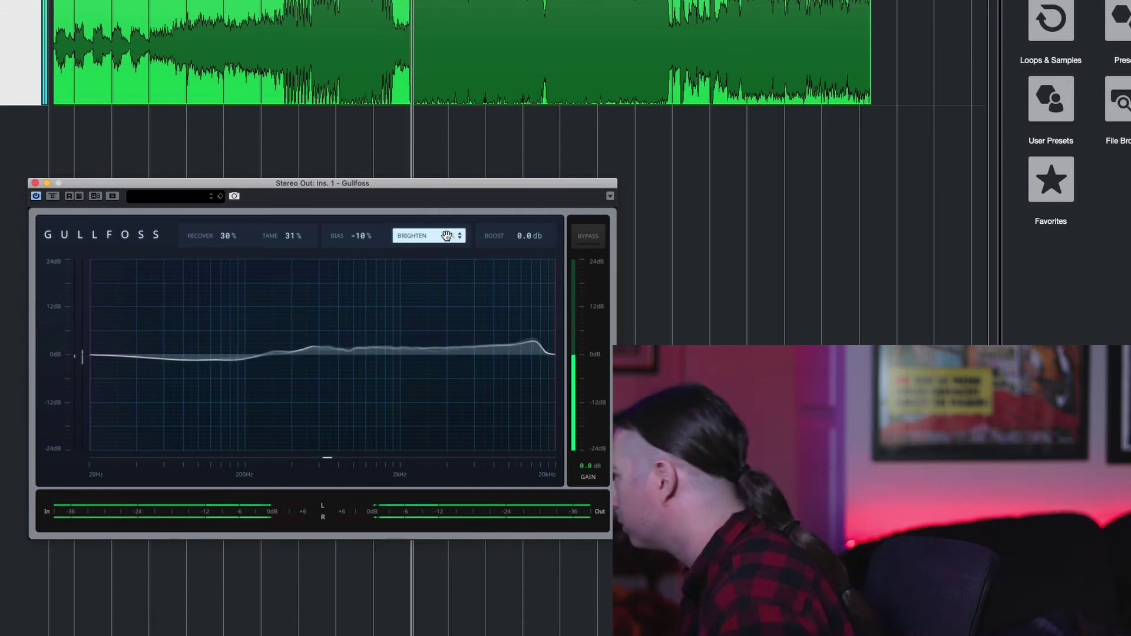
text(20)
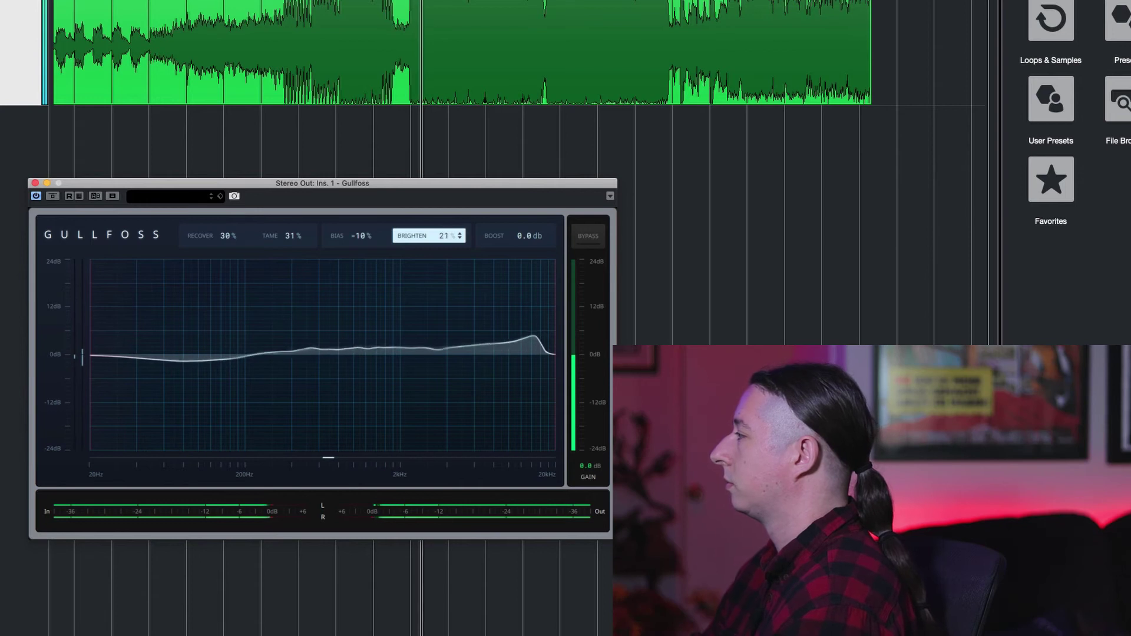
click(449, 236)
text(9)
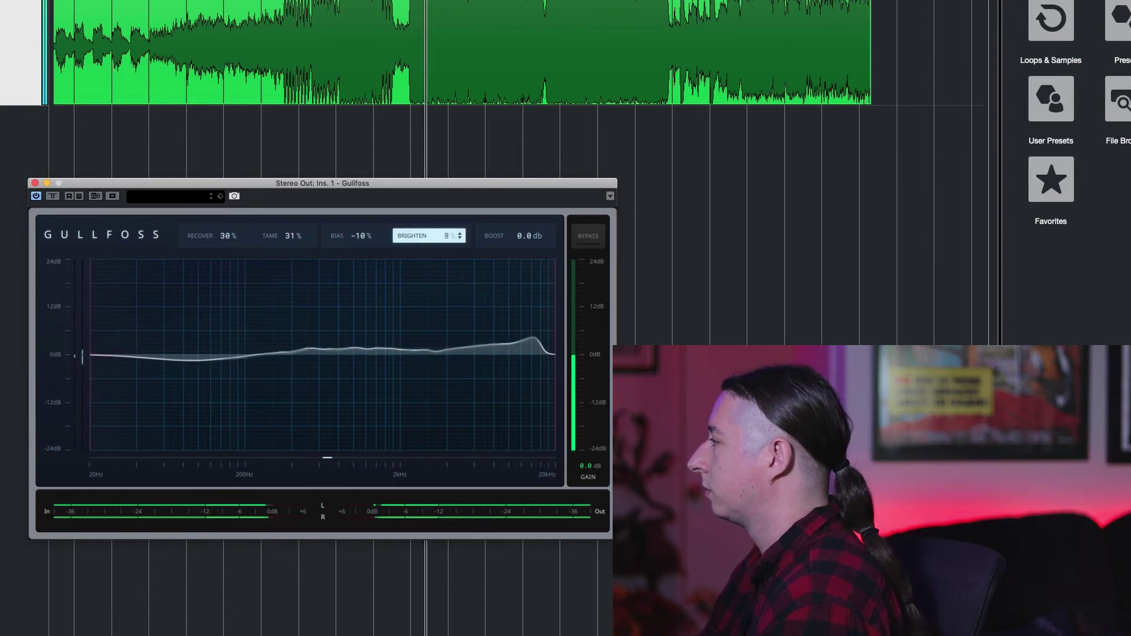
key(Return)
Step: A/B Gullfoss with bypass, stop playback, and select the Boost field
click(587, 236)
click(587, 238)
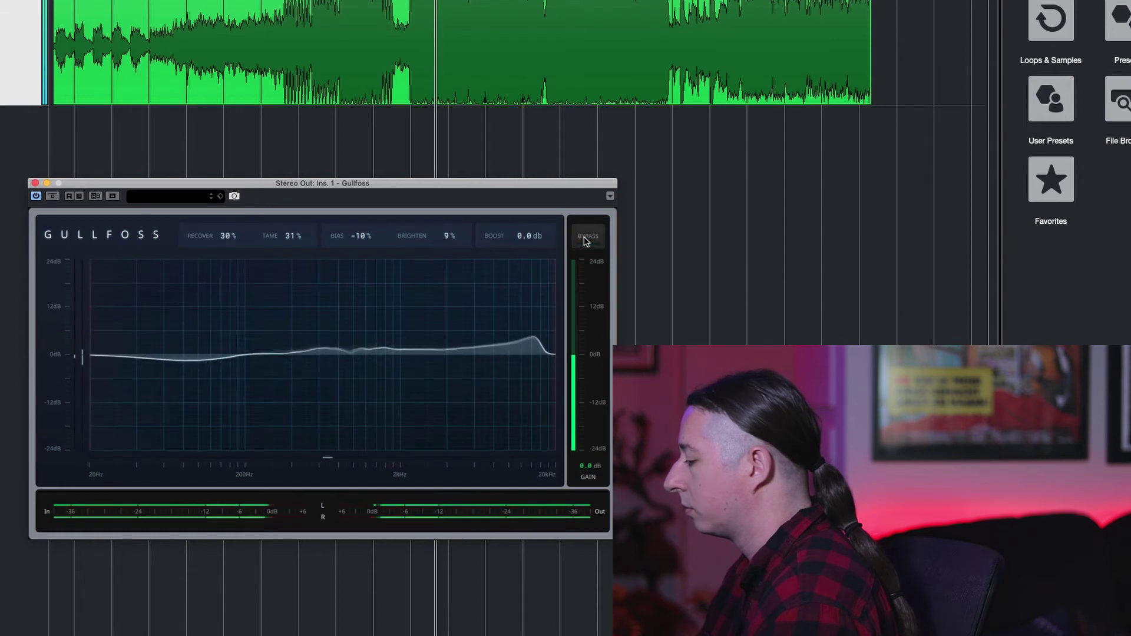
key(space)
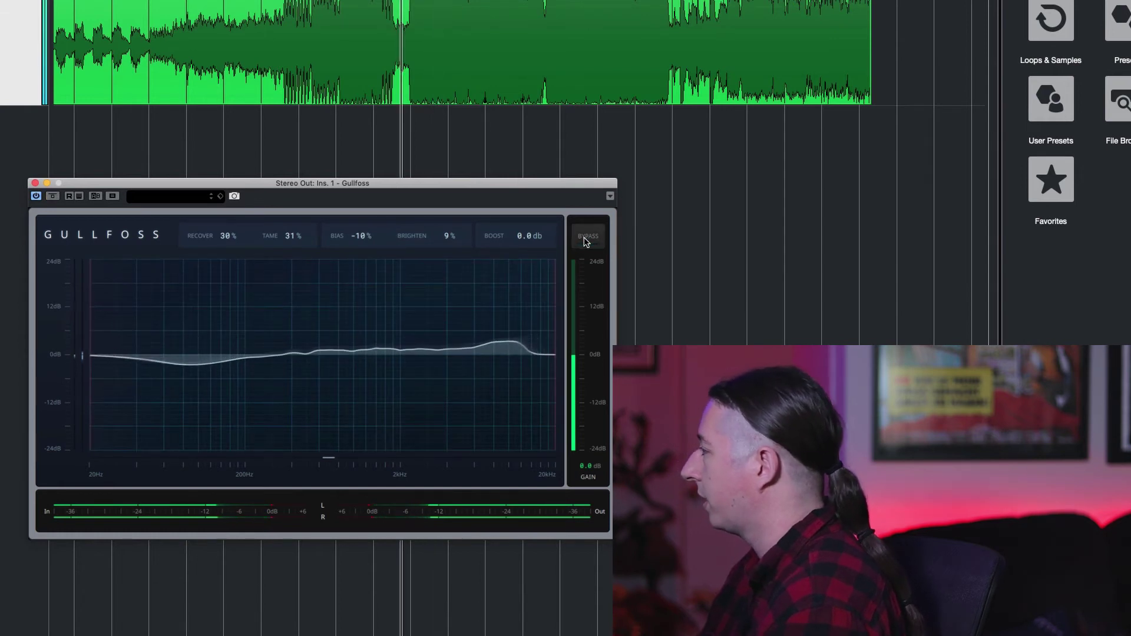
click(529, 237)
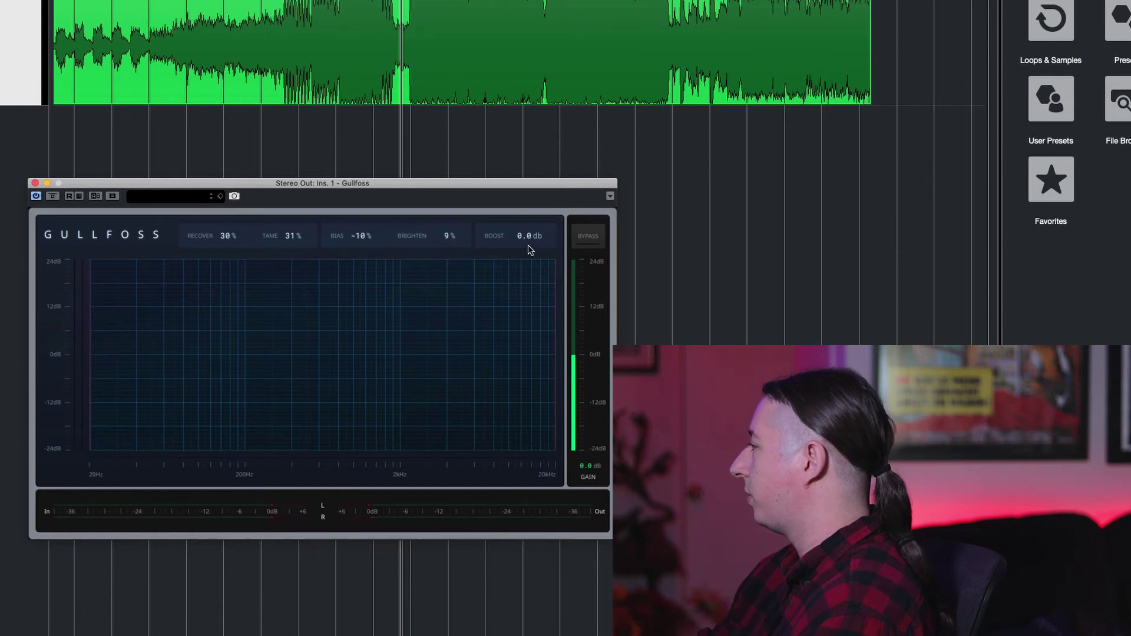
Step: Try Boost at about 10 dB and 4 dB during playback, then settle at 2.2 dB
key(space)
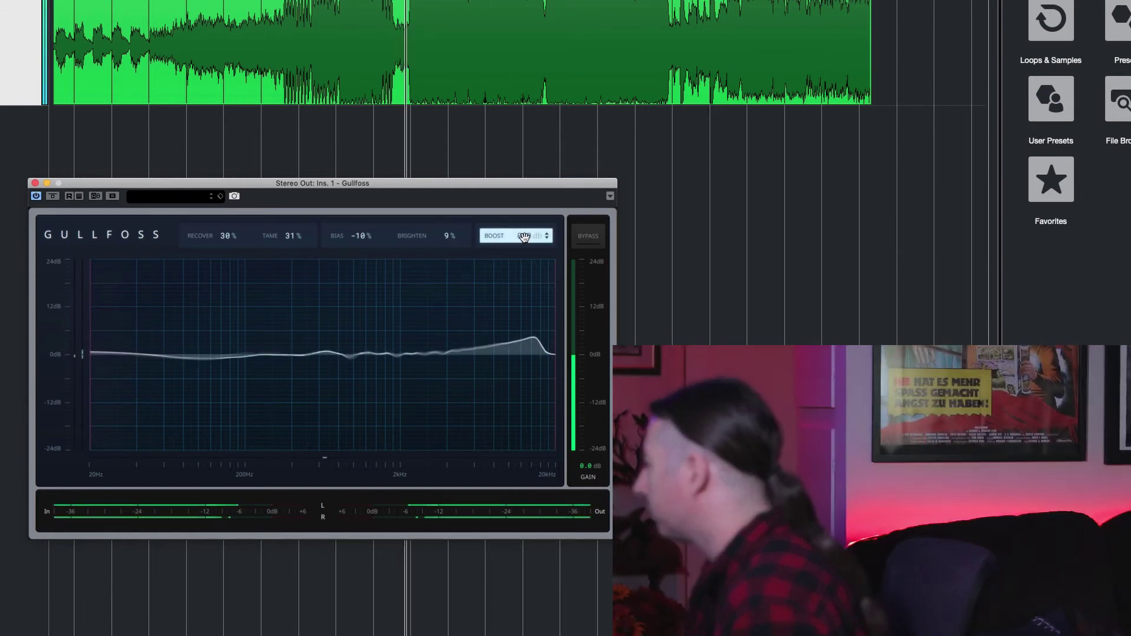
mouse_move(523, 236)
mouse_down()
mouse_move(523, 212)
mouse_move(524, 237)
mouse_up()
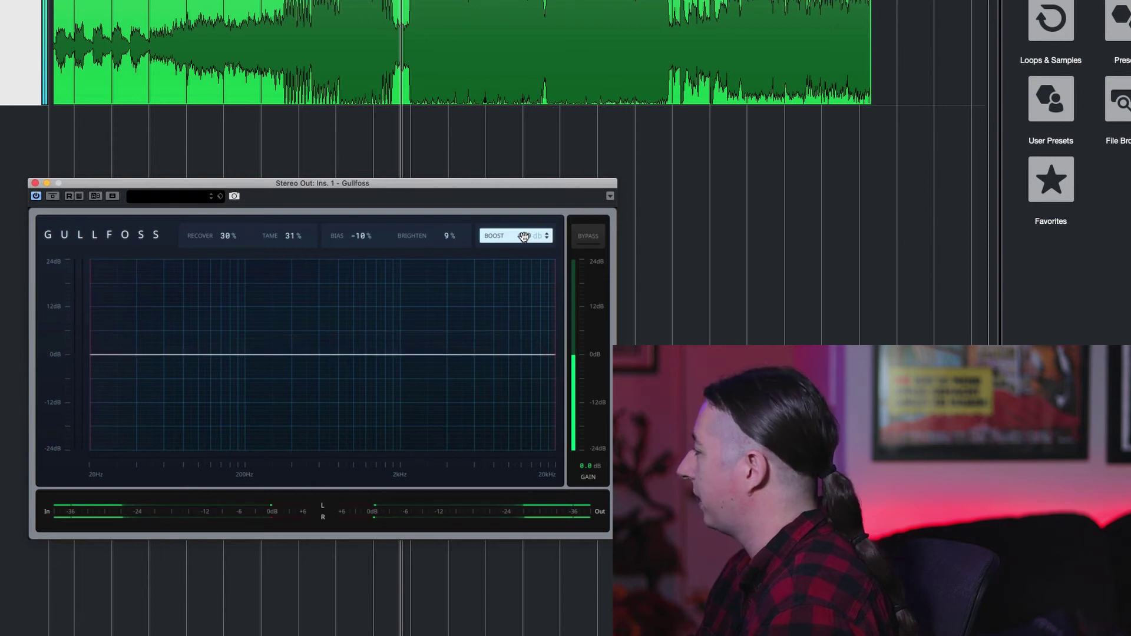
mouse_move(523, 236)
mouse_down()
mouse_move(523, 220)
mouse_move(524, 236)
mouse_up()
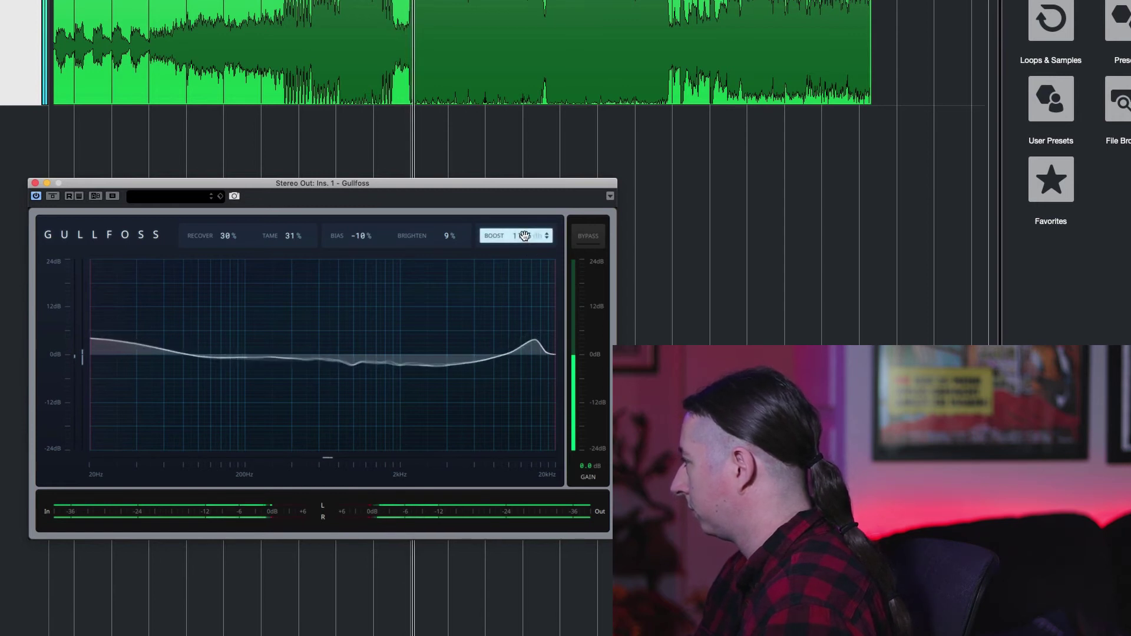
mouse_move(524, 237)
mouse_down()
mouse_move(523, 247)
mouse_move(523, 236)
mouse_up()
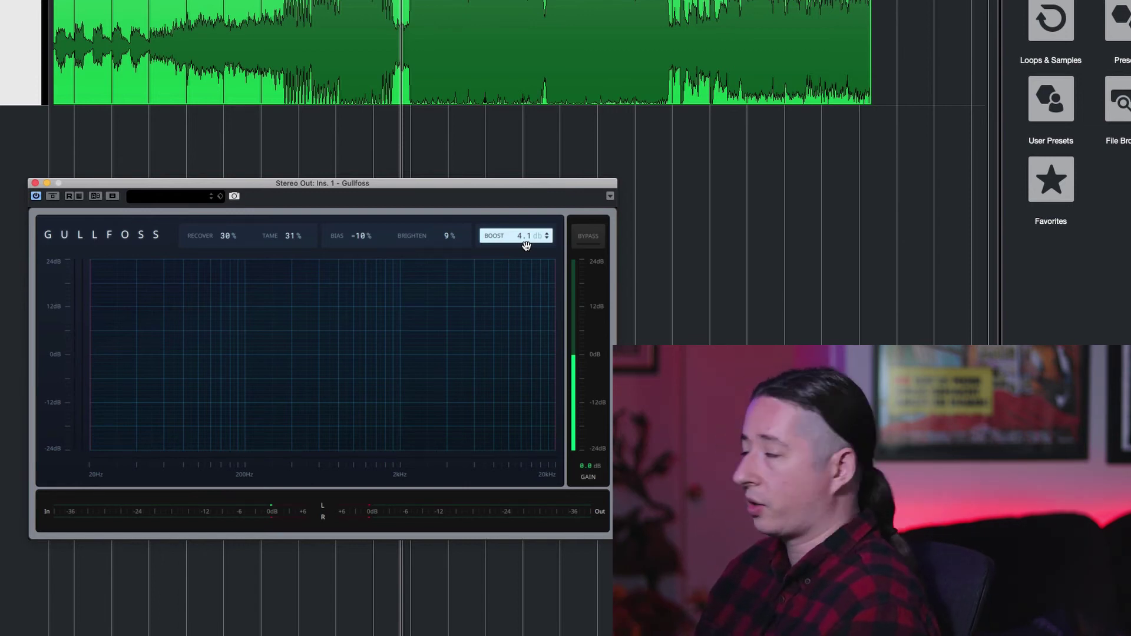
key(space)
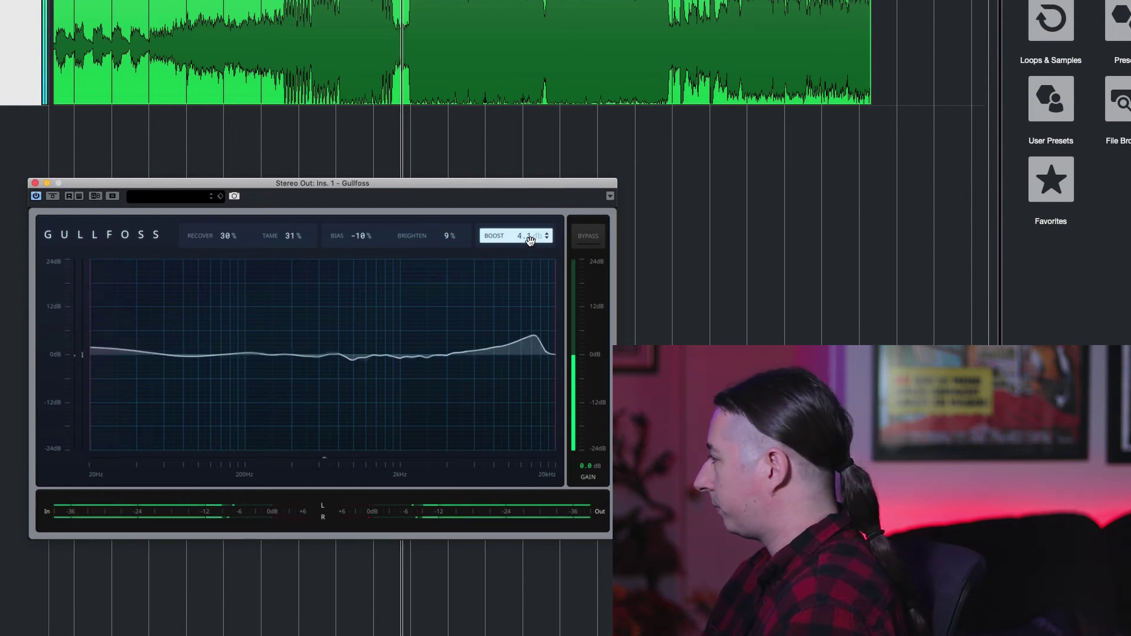
drag(518, 239, 518, 252)
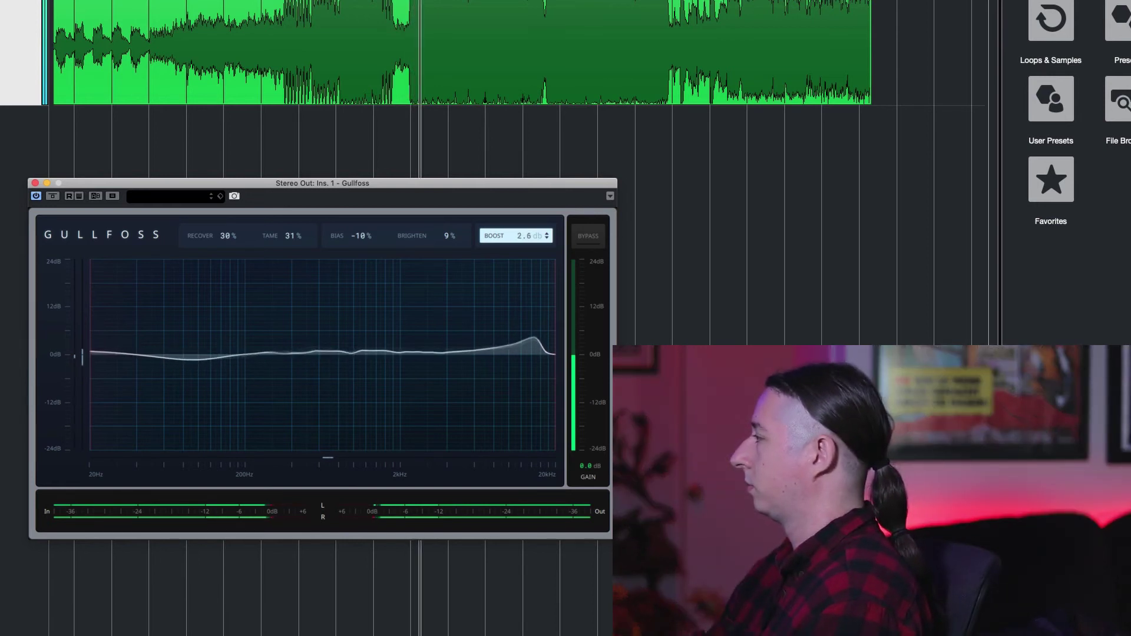
drag(517, 253, 518, 253)
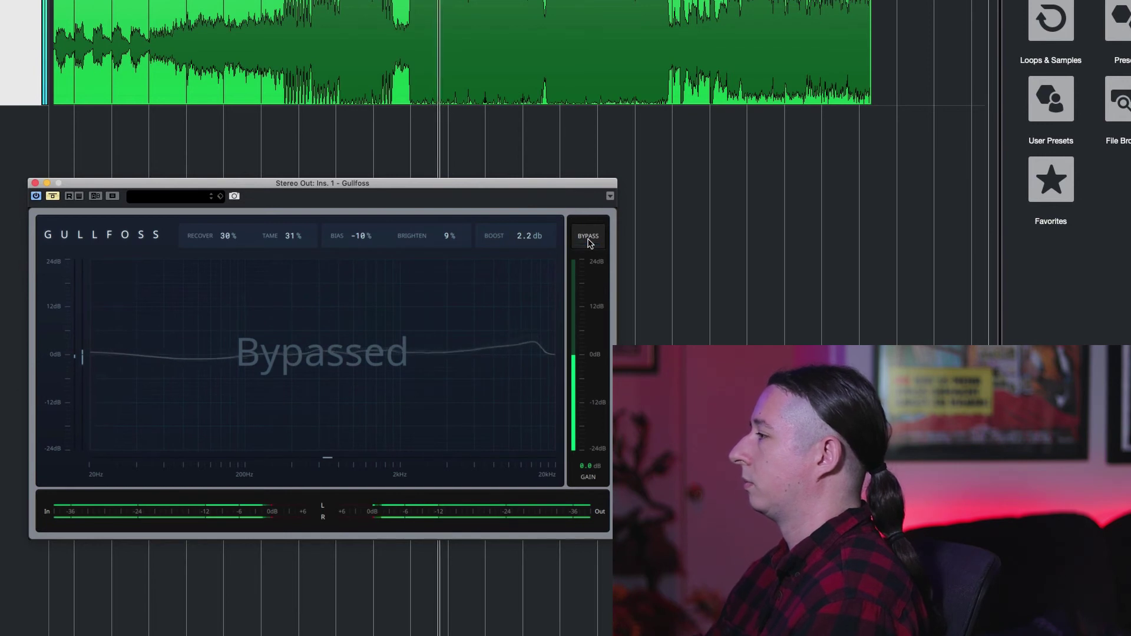
Step: Toggle Gullfoss's bypass on and off to A/B the mix
click(589, 240)
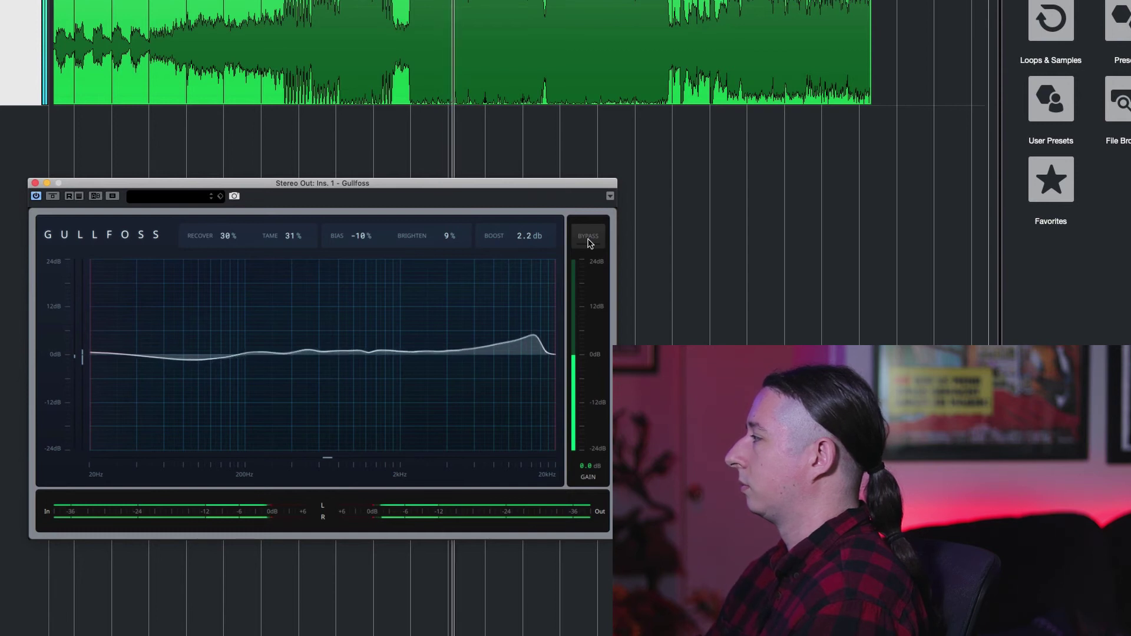
click(589, 241)
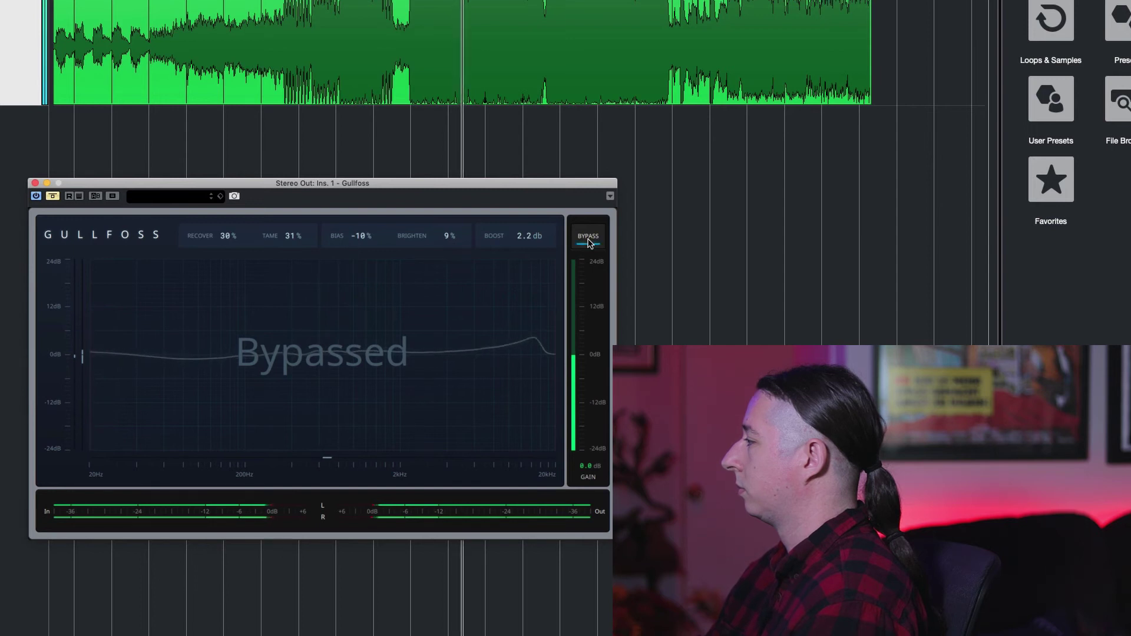
click(589, 241)
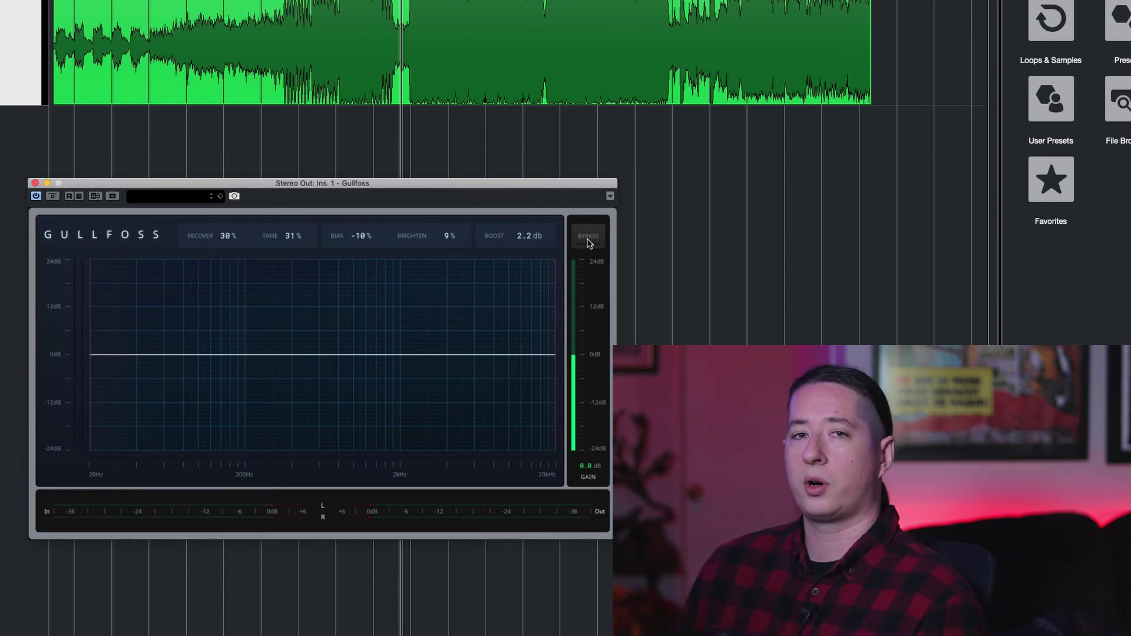
click(588, 237)
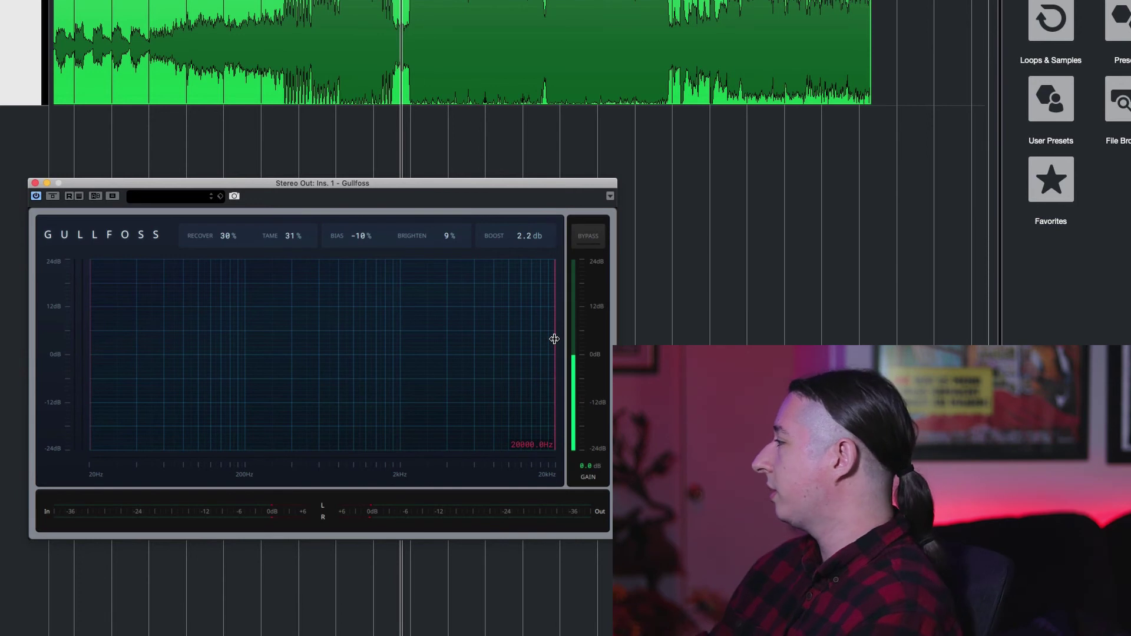
Step: Move the upper frequency limit to about 3 kHz, then 6 kHz, finally about 1395 Hz
drag(554, 338, 430, 354)
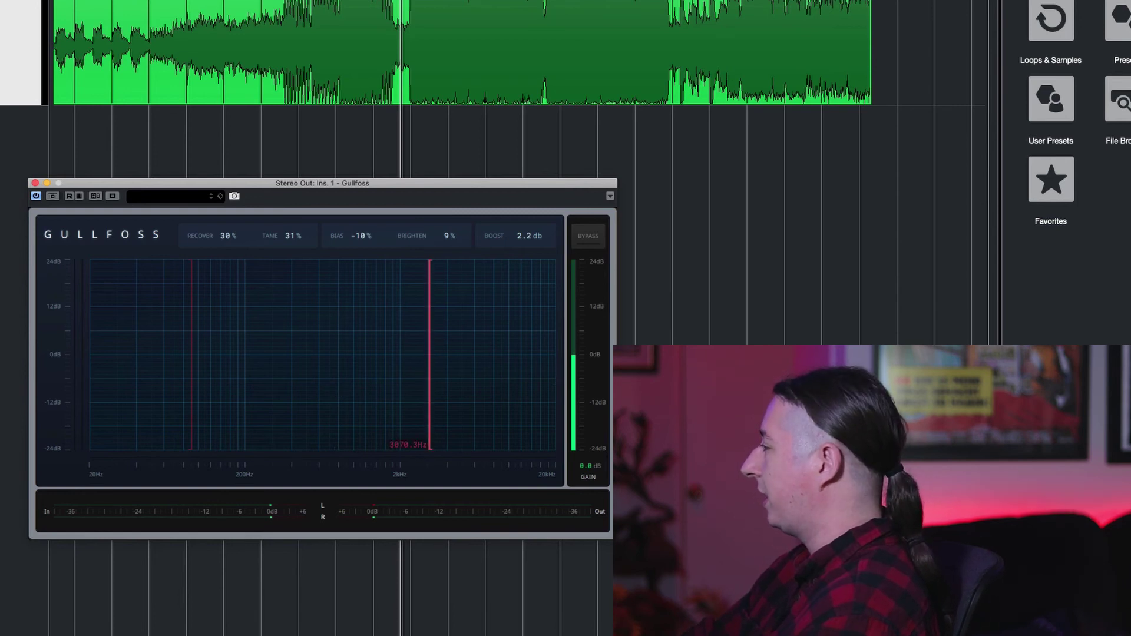
drag(429, 355, 460, 353)
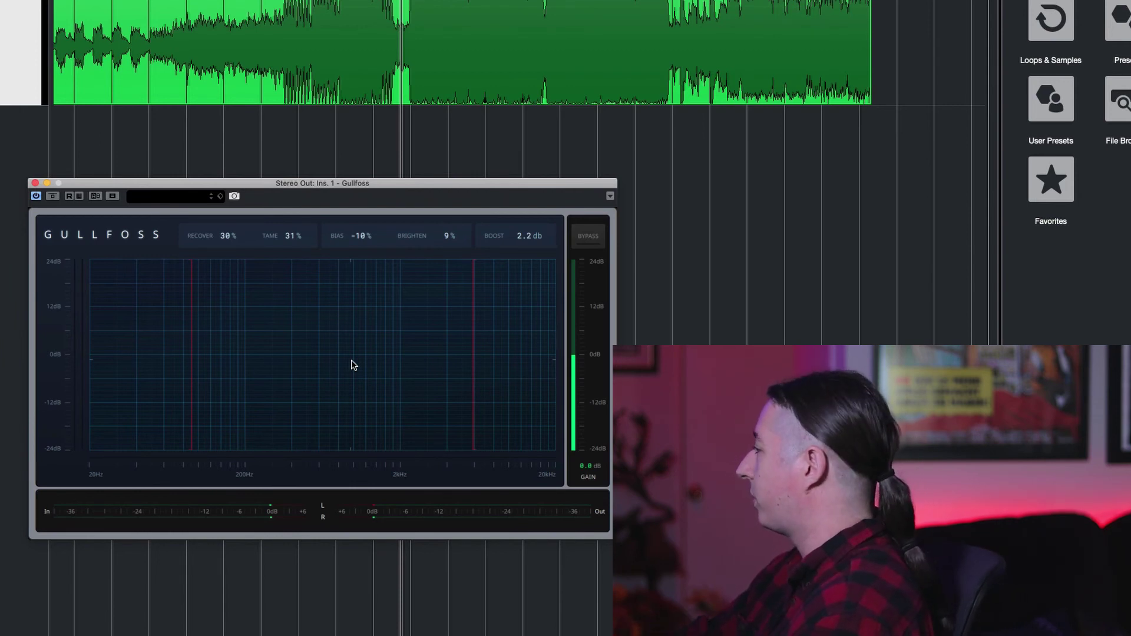
key(space)
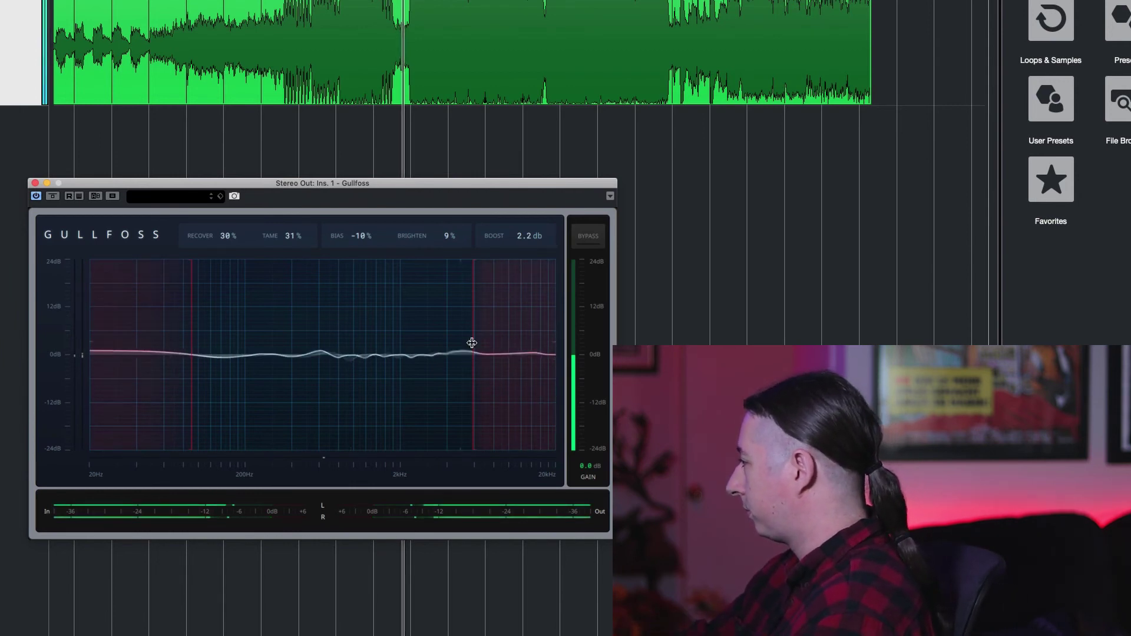
drag(472, 343, 377, 348)
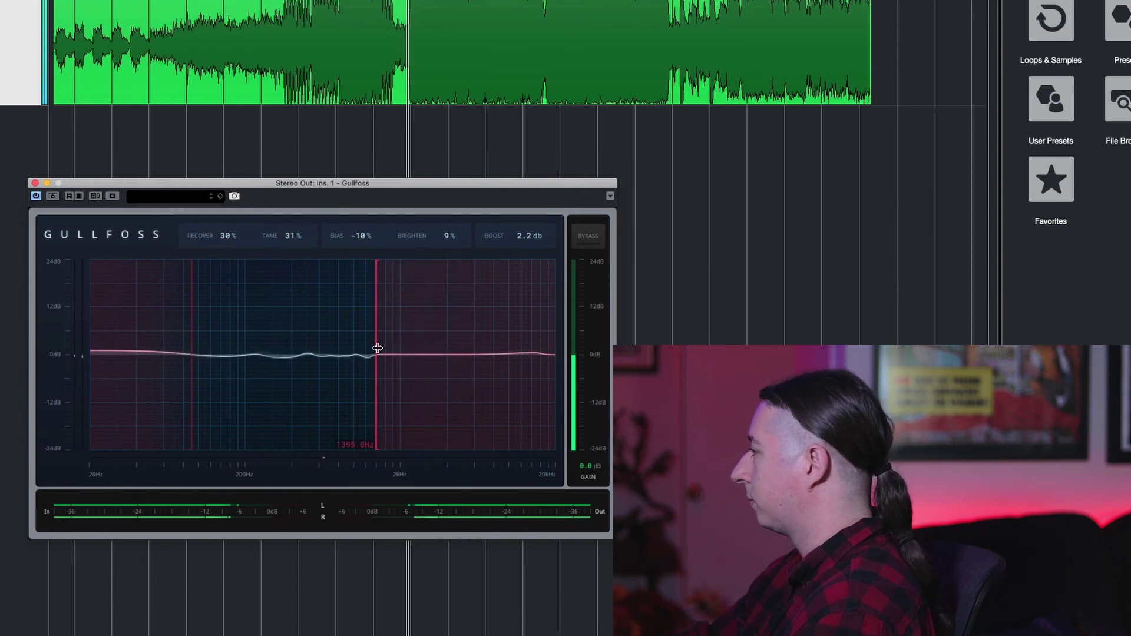
Step: Raise the upper limit to about 4.1 kHz and reset the lower limit, A/B-ing with bypass
click(594, 240)
click(595, 241)
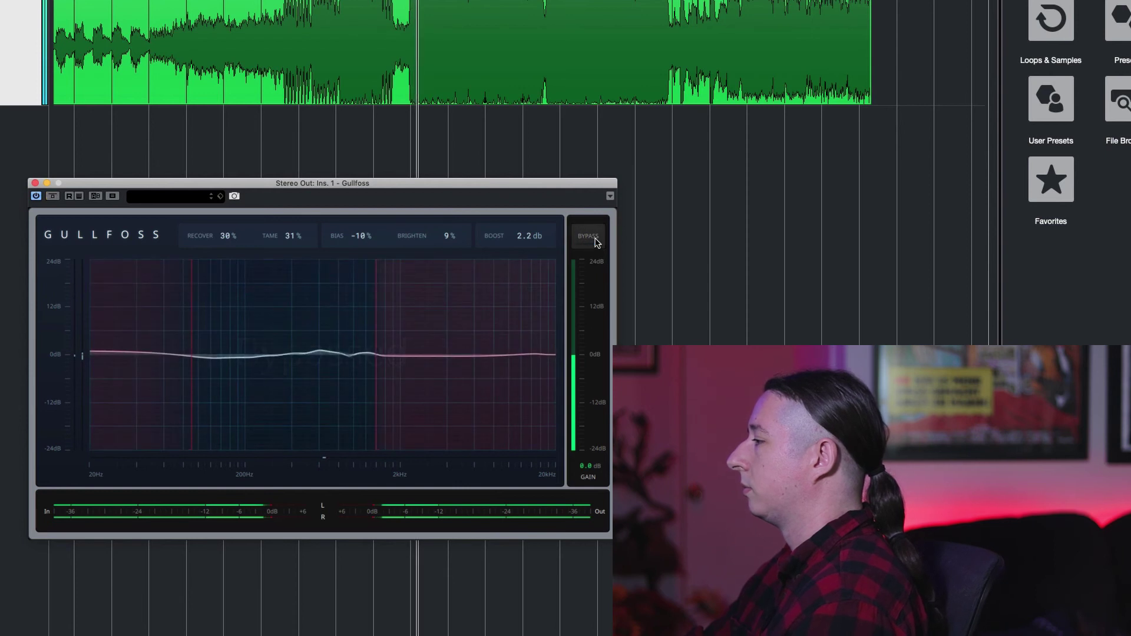
drag(375, 298, 555, 298)
drag(191, 323, 65, 320)
click(596, 238)
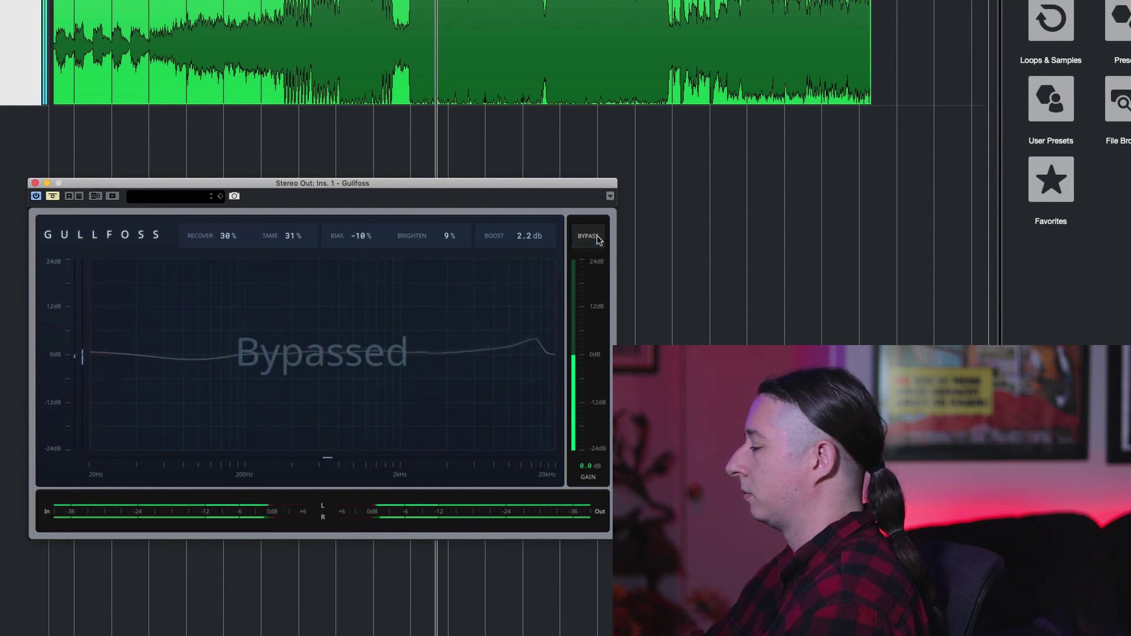
click(597, 238)
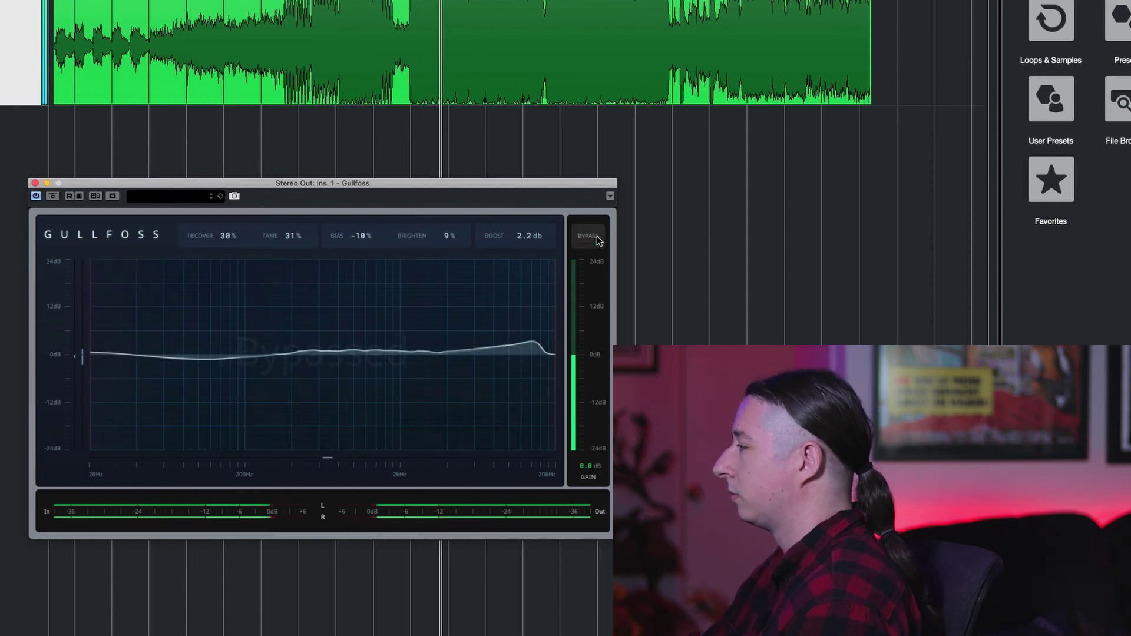